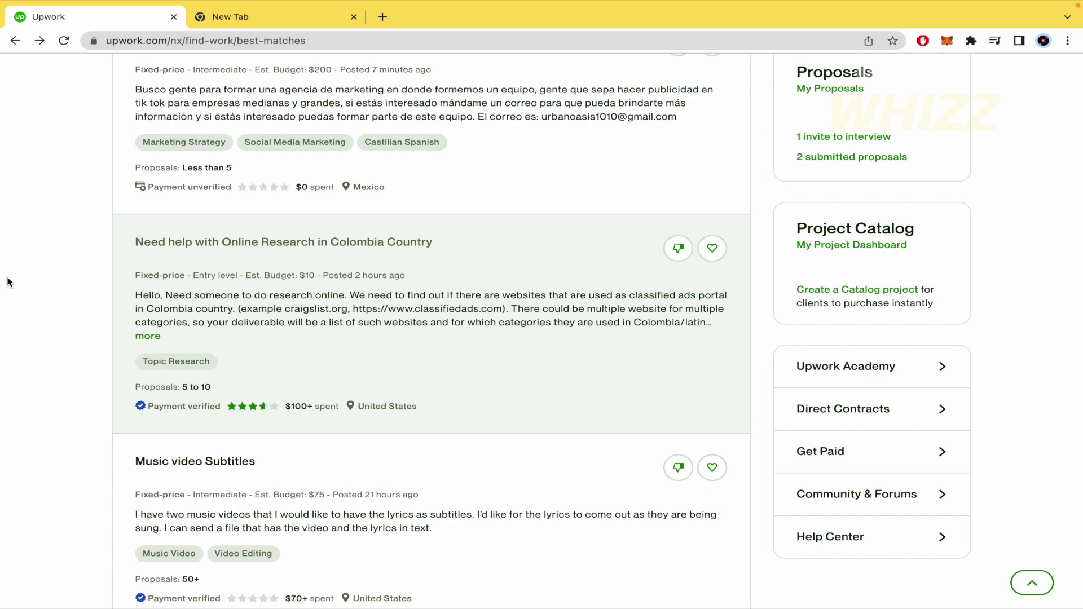
{"action": "scroll", "coordinate": [8, 282], "scroll_direction": "down", "scroll_amount": 2}
{"action": "scroll", "coordinate": [8, 282], "scroll_direction": "down", "scroll_amount": 1}
{"action": "scroll", "coordinate": [8, 282], "scroll_direction": "down", "scroll_amount": 2}
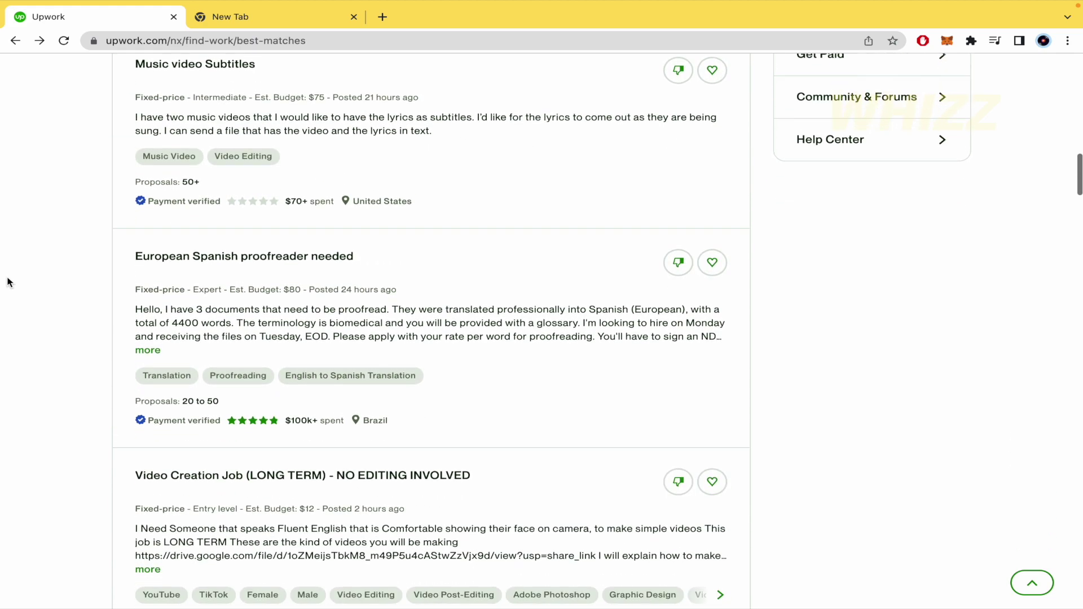
{"action": "scroll", "coordinate": [8, 282], "scroll_direction": "down", "scroll_amount": 3}
{"action": "scroll", "coordinate": [42, 409], "scroll_direction": "down", "scroll_amount": 3}
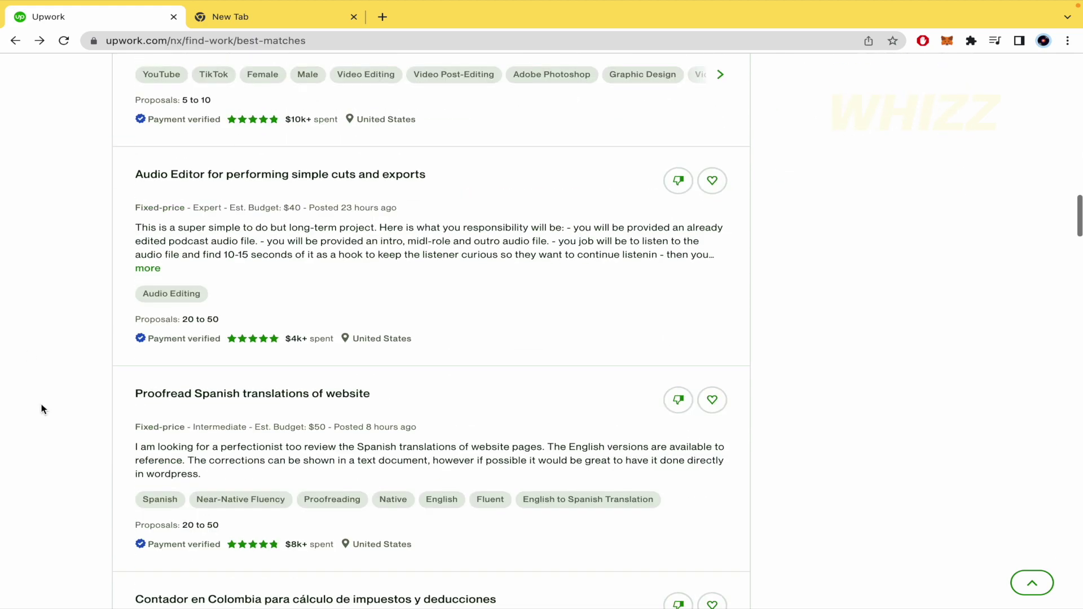
{"action": "scroll", "coordinate": [41, 410], "scroll_direction": "down", "scroll_amount": 3}
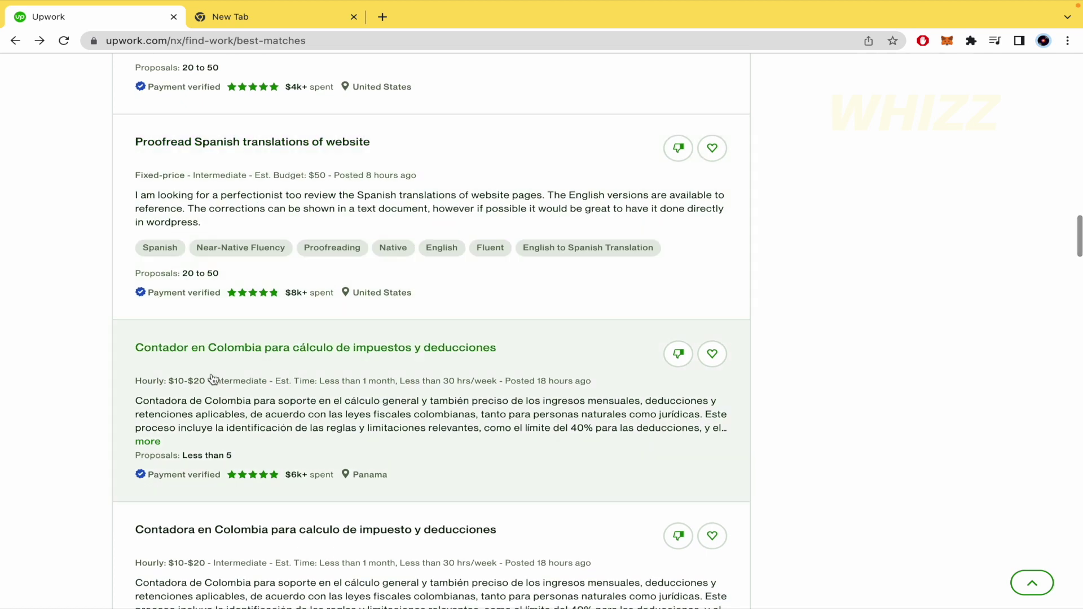
Skim Best Matches postings: Contador en Colombia, Spain/EU/UK book cover, Colombian tax, YouTube Thumbnail Designer
{"action": "left_click", "coordinate": [248, 349]}
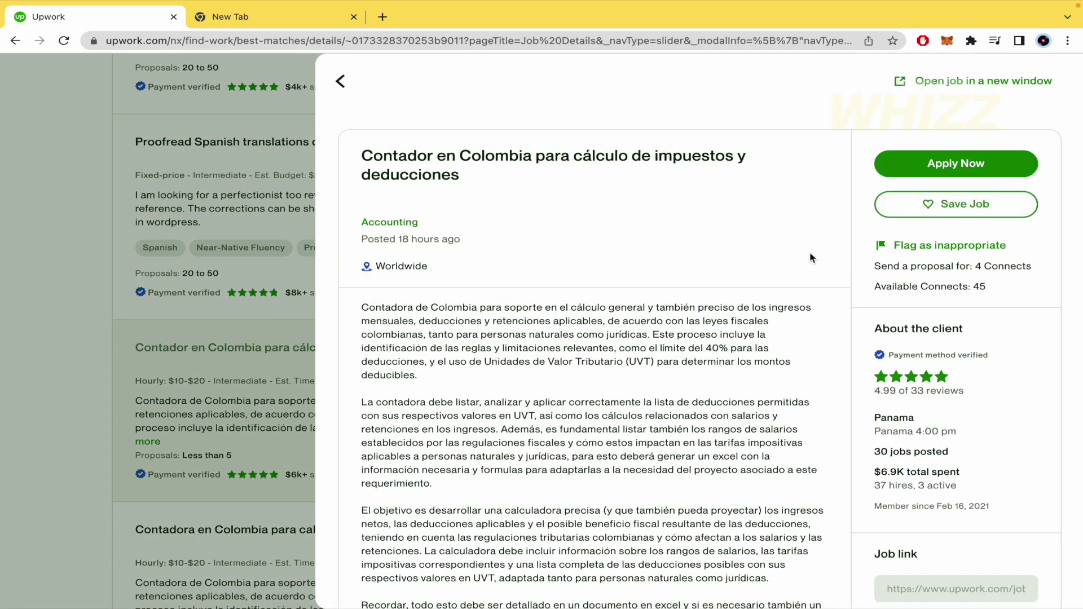
{"action": "left_click", "coordinate": [89, 391]}
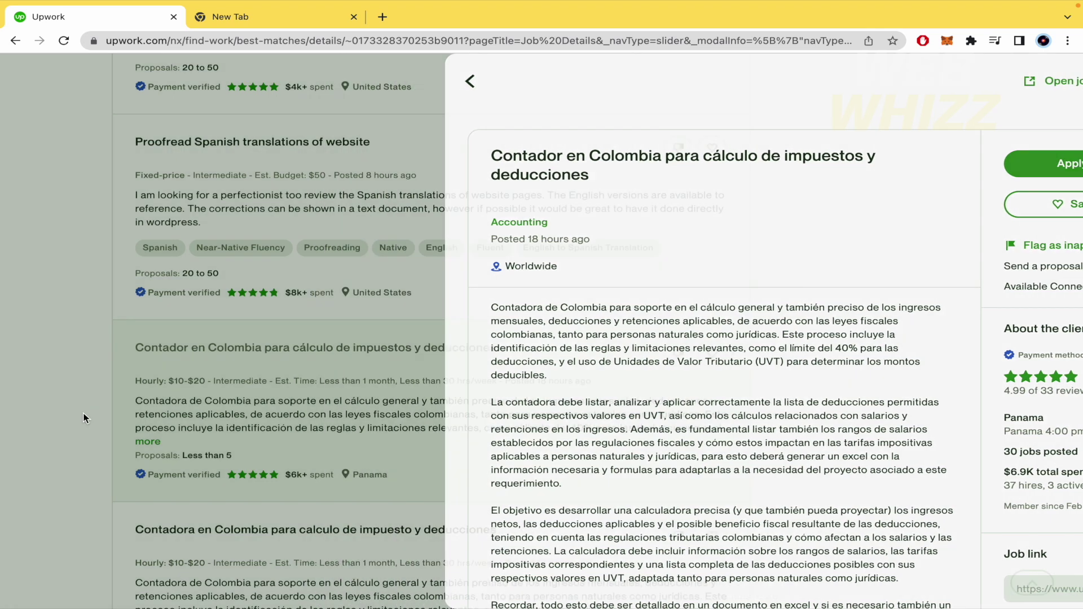
{"action": "left_click", "coordinate": [288, 480]}
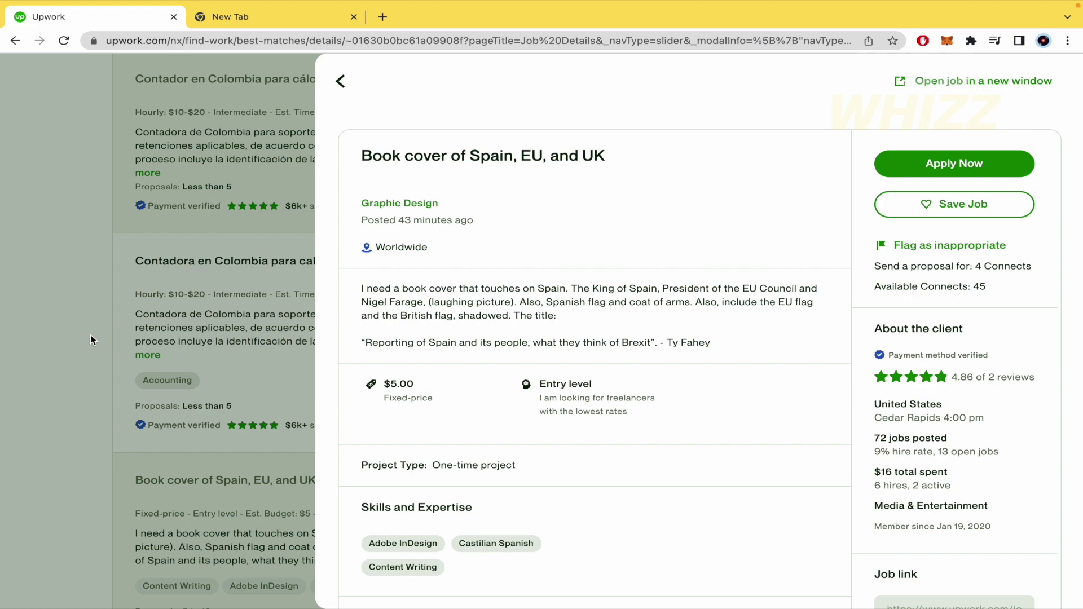
{"action": "left_click", "coordinate": [94, 333]}
{"action": "left_click", "coordinate": [334, 261]}
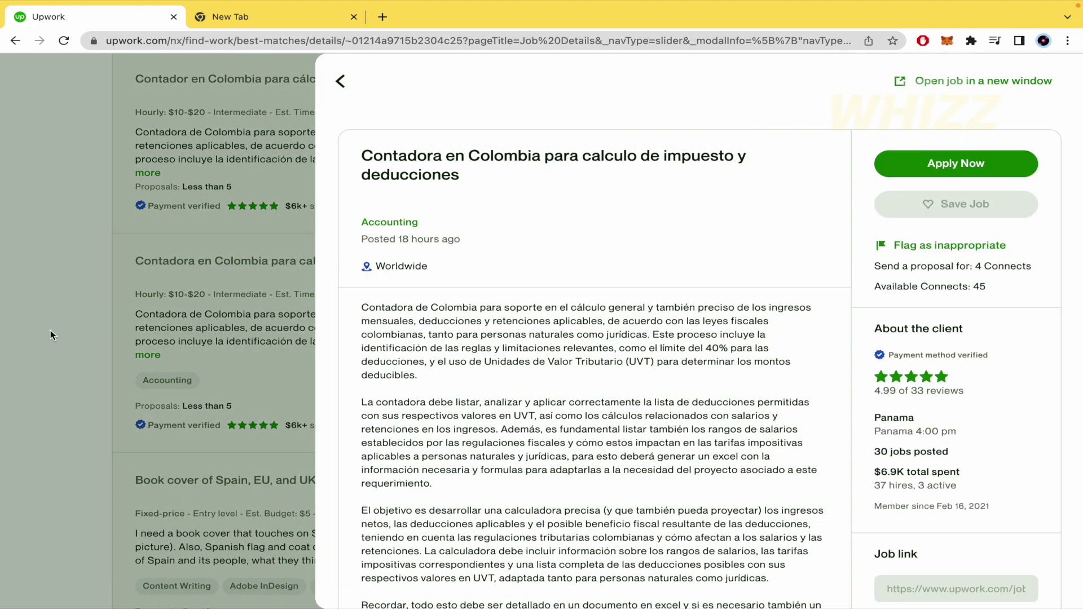
{"action": "left_click", "coordinate": [51, 334]}
{"action": "scroll", "coordinate": [83, 433], "scroll_direction": "down", "scroll_amount": 5}
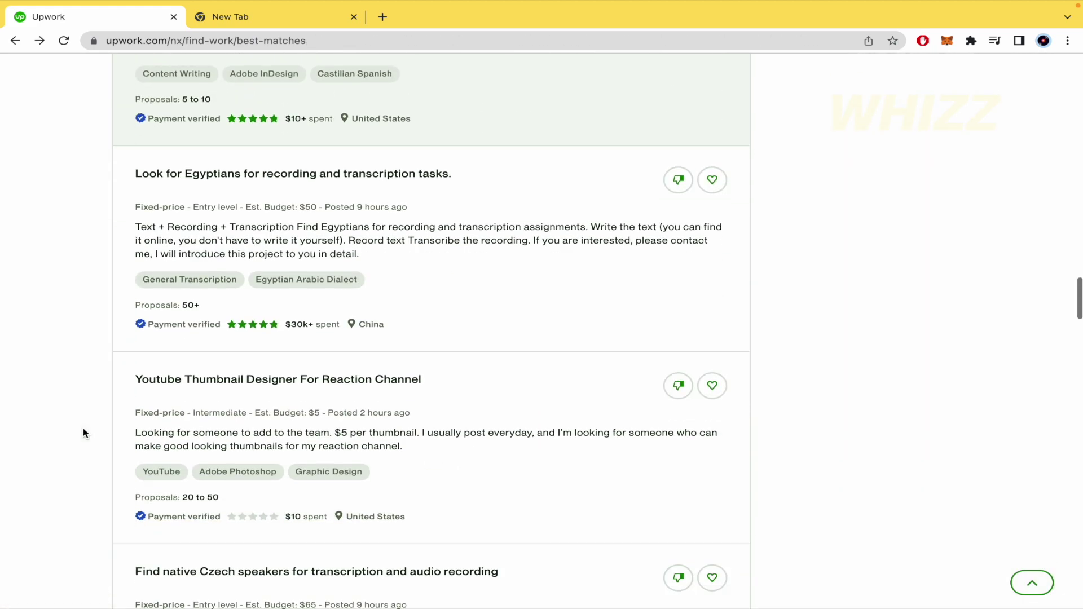
{"action": "left_click", "coordinate": [284, 391]}
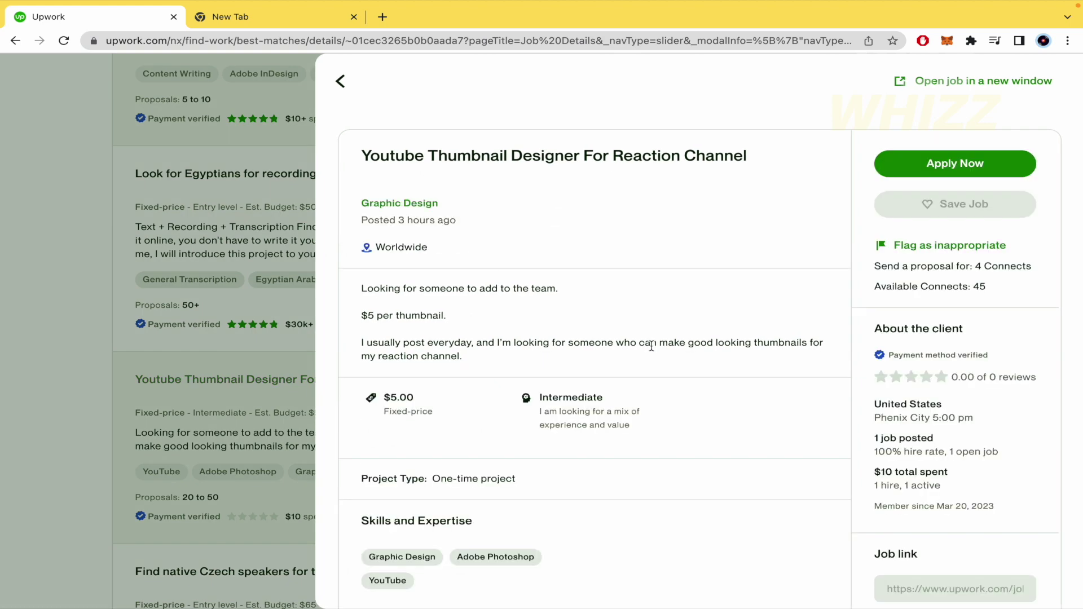
{"action": "left_click", "coordinate": [70, 448]}
{"action": "scroll", "coordinate": [101, 472], "scroll_direction": "down", "scroll_amount": 5}
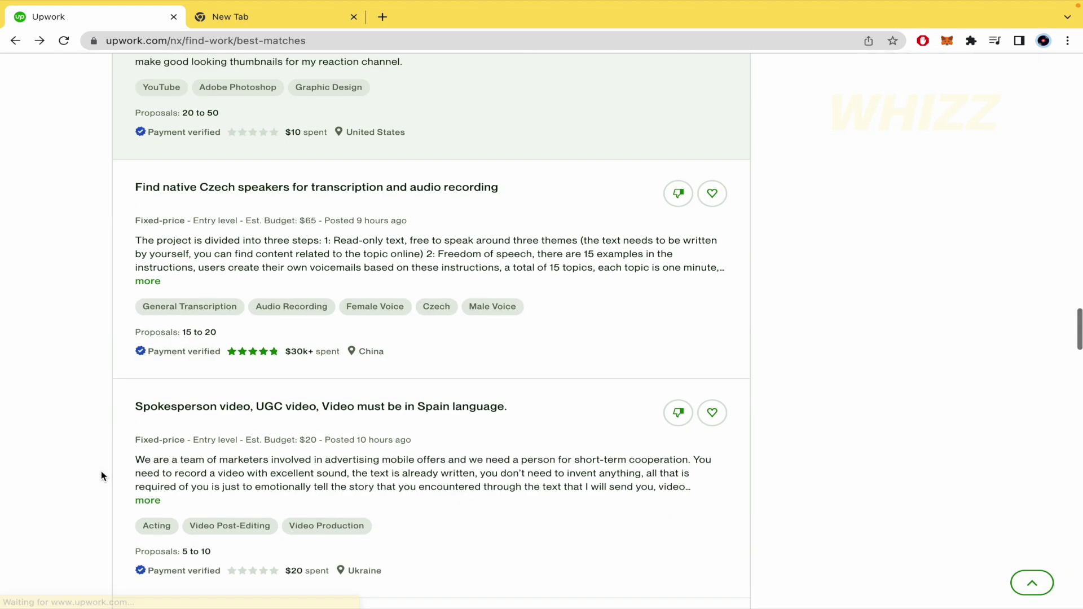
Skim the Czech transcription, Contadora en Colombia calculo and UGC Content Creator postings
{"action": "left_click", "coordinate": [300, 231]}
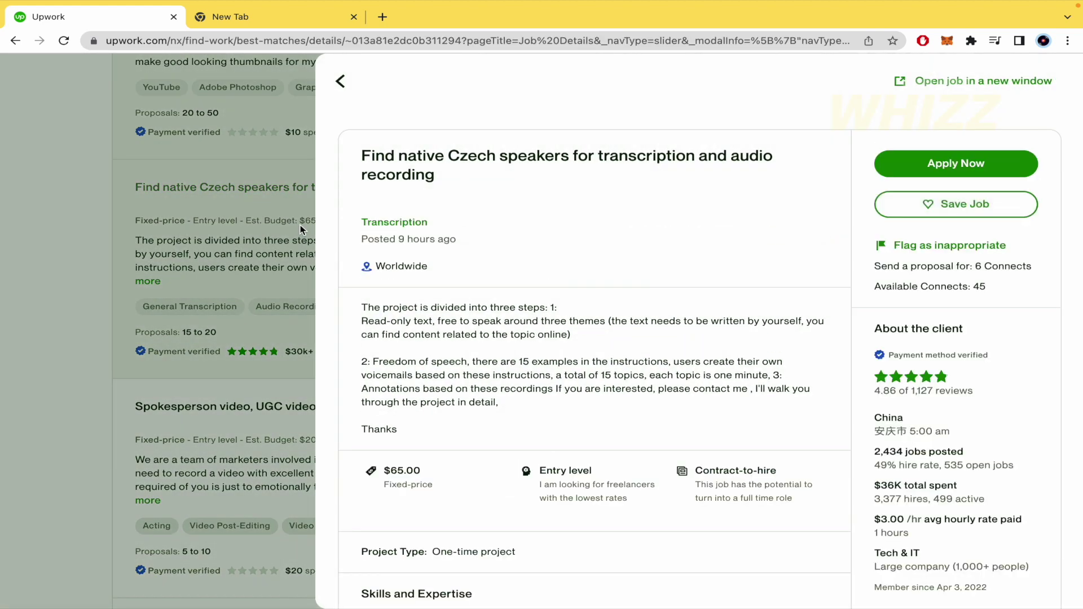
{"action": "left_click", "coordinate": [67, 315]}
{"action": "scroll", "coordinate": [214, 335], "scroll_direction": "down", "scroll_amount": 1}
{"action": "scroll", "coordinate": [49, 317], "scroll_direction": "down", "scroll_amount": 2}
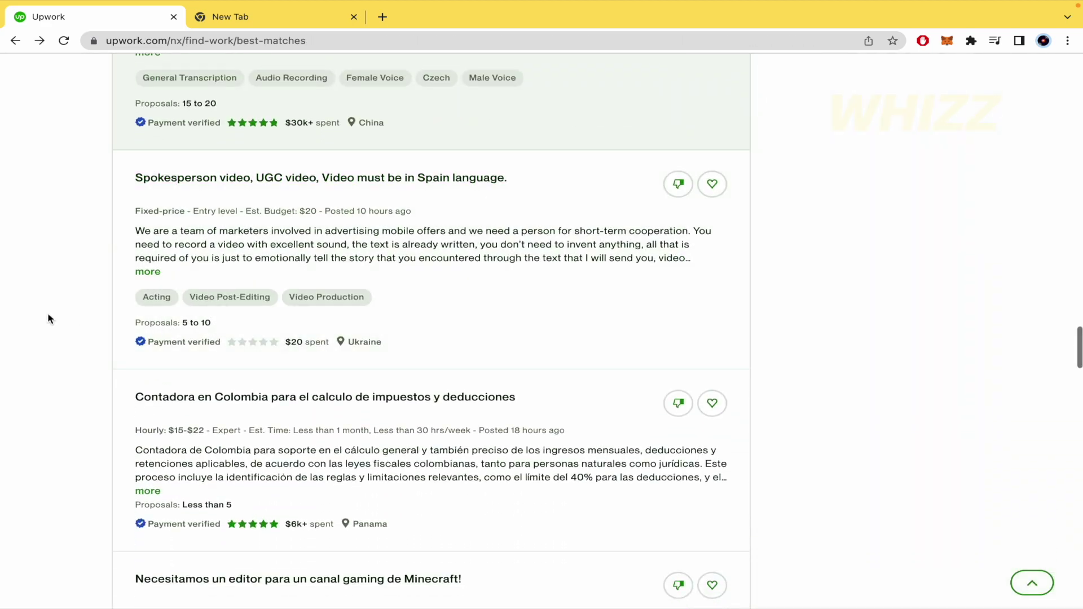
{"action": "left_click", "coordinate": [206, 477]}
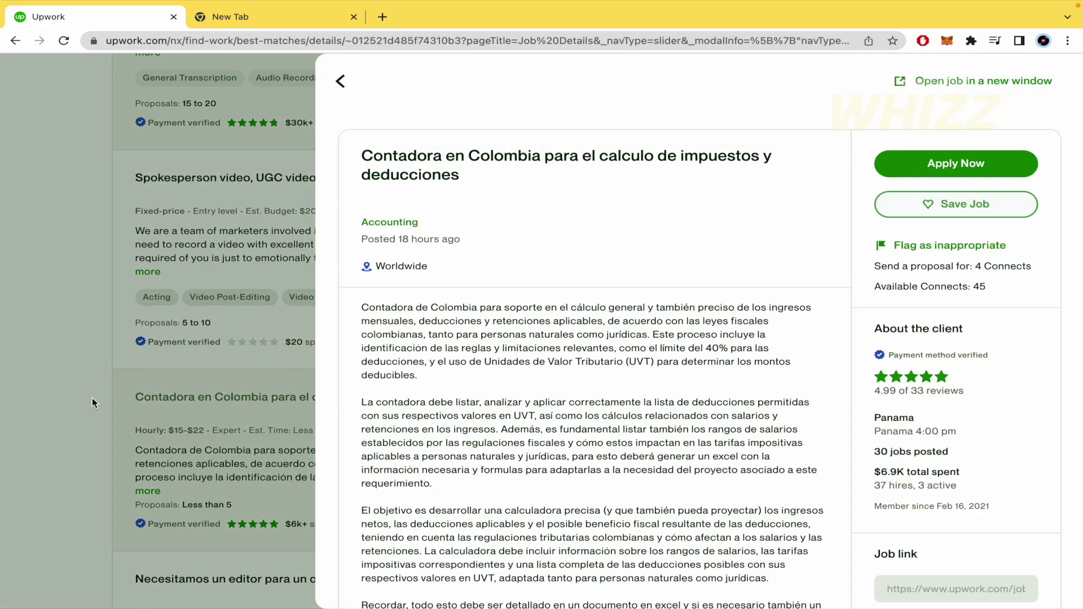
{"action": "left_click", "coordinate": [92, 428]}
{"action": "scroll", "coordinate": [90, 428], "scroll_direction": "down", "scroll_amount": 5}
{"action": "scroll", "coordinate": [89, 429], "scroll_direction": "down", "scroll_amount": 3}
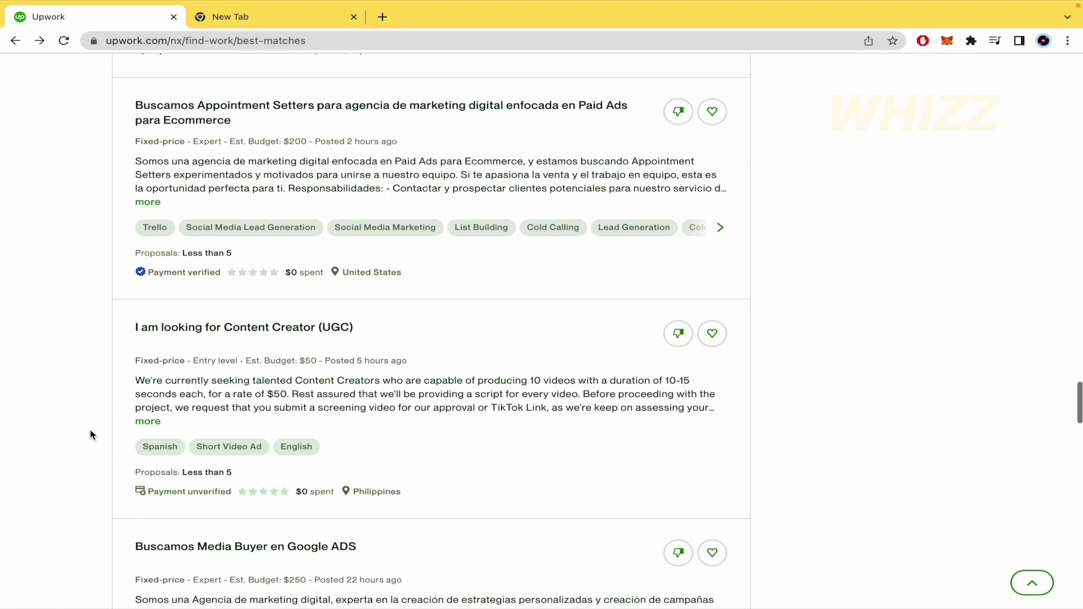
{"action": "left_click", "coordinate": [246, 384]}
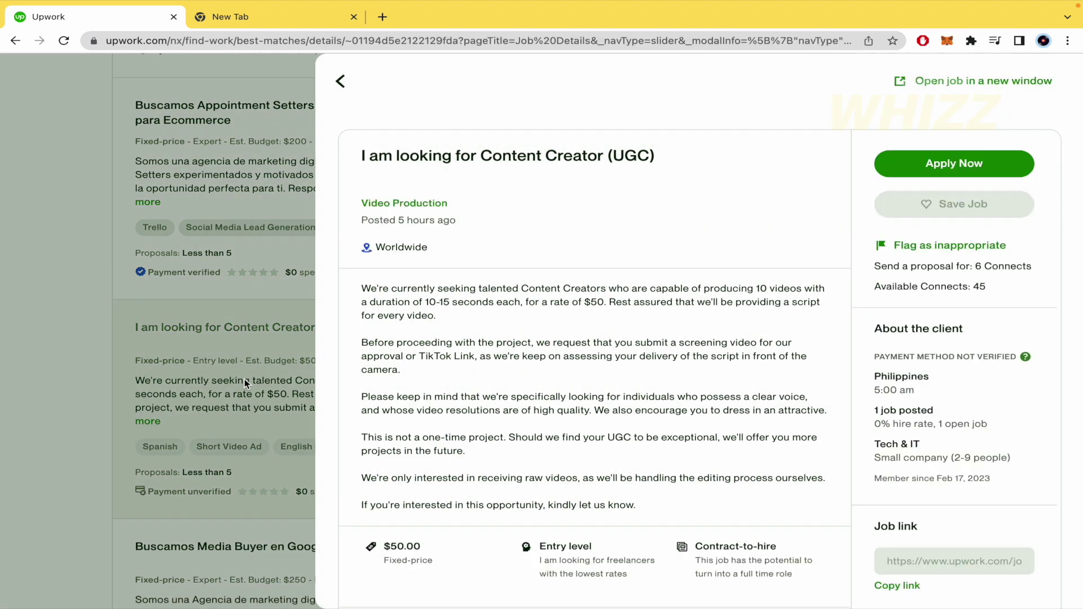
{"action": "left_click", "coordinate": [102, 406]}
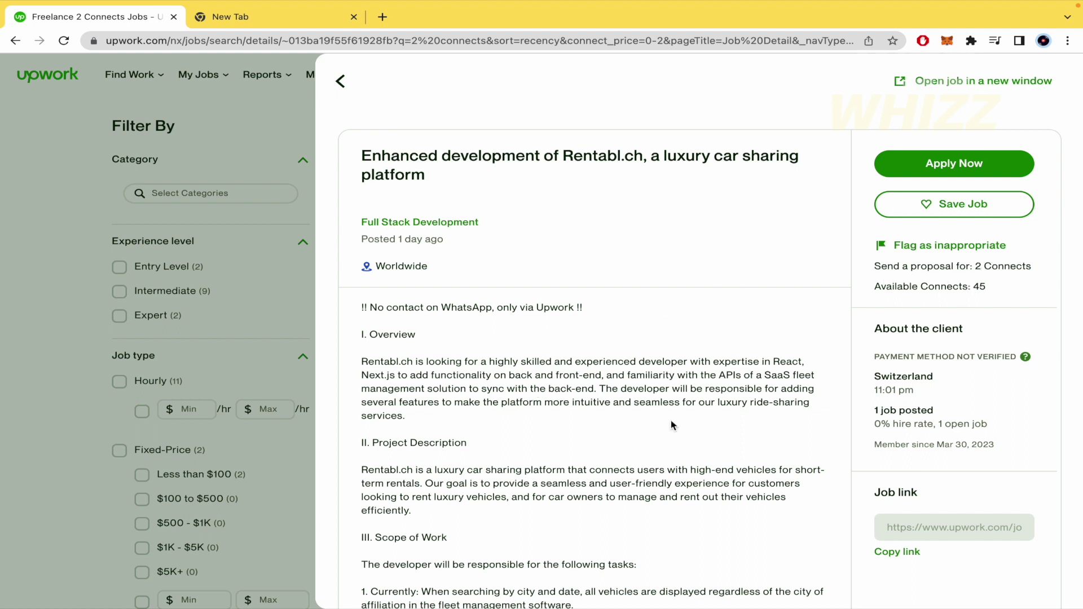
Submit a proposal for the Rentabl.ch job with cover letter 'HI / this is a test' for 2 Connects
{"action": "left_click", "coordinate": [915, 171]}
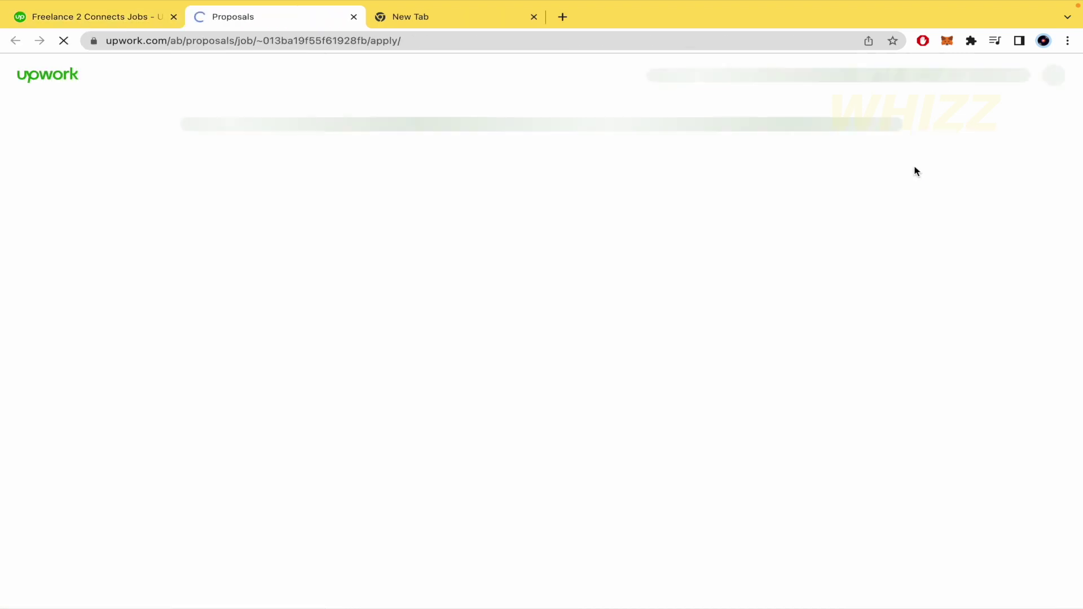
{"action": "scroll", "coordinate": [432, 463], "scroll_direction": "down", "scroll_amount": 5}
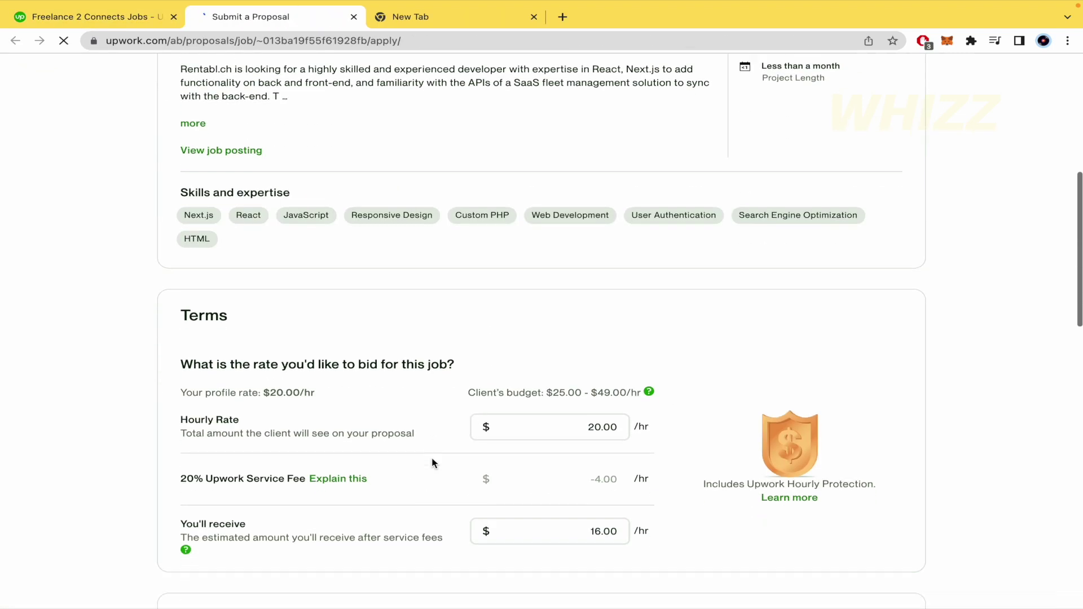
{"action": "scroll", "coordinate": [432, 463], "scroll_direction": "down", "scroll_amount": 4}
{"action": "left_click", "coordinate": [449, 368]}
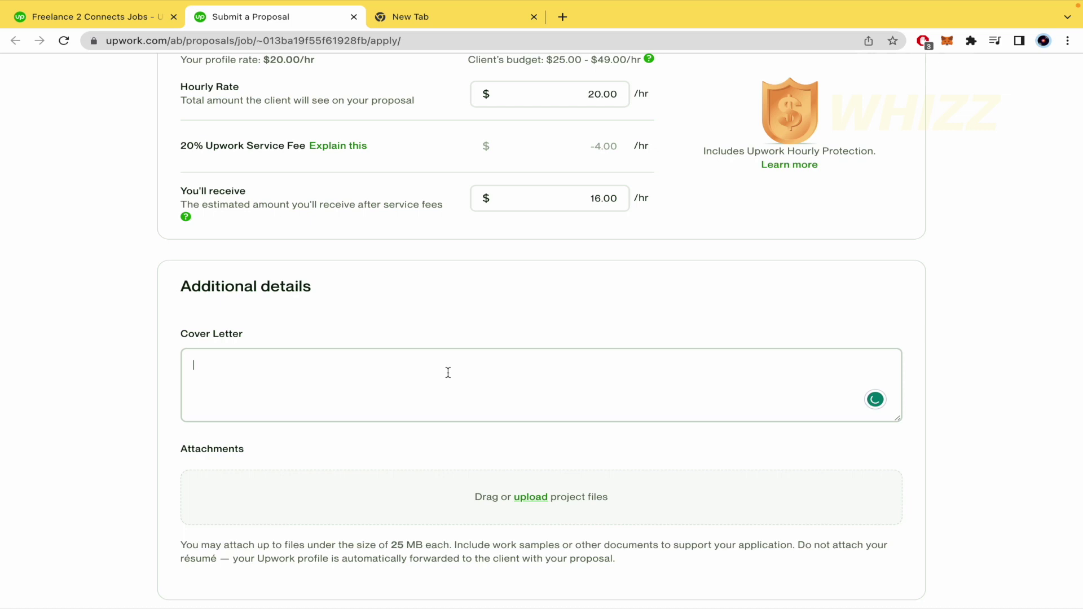
{"action": "type", "text": "HI"}
{"action": "key", "text": "Return"}
{"action": "key", "text": "Return"}
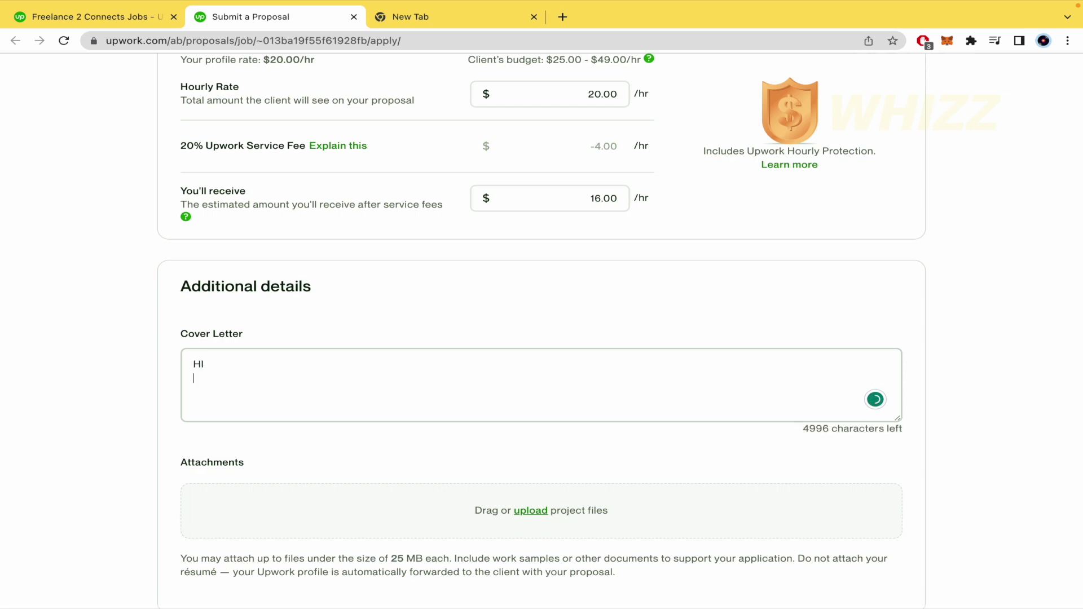
{"action": "type", "text": "this is a test"}
{"action": "scroll", "coordinate": [371, 509], "scroll_direction": "down", "scroll_amount": 3}
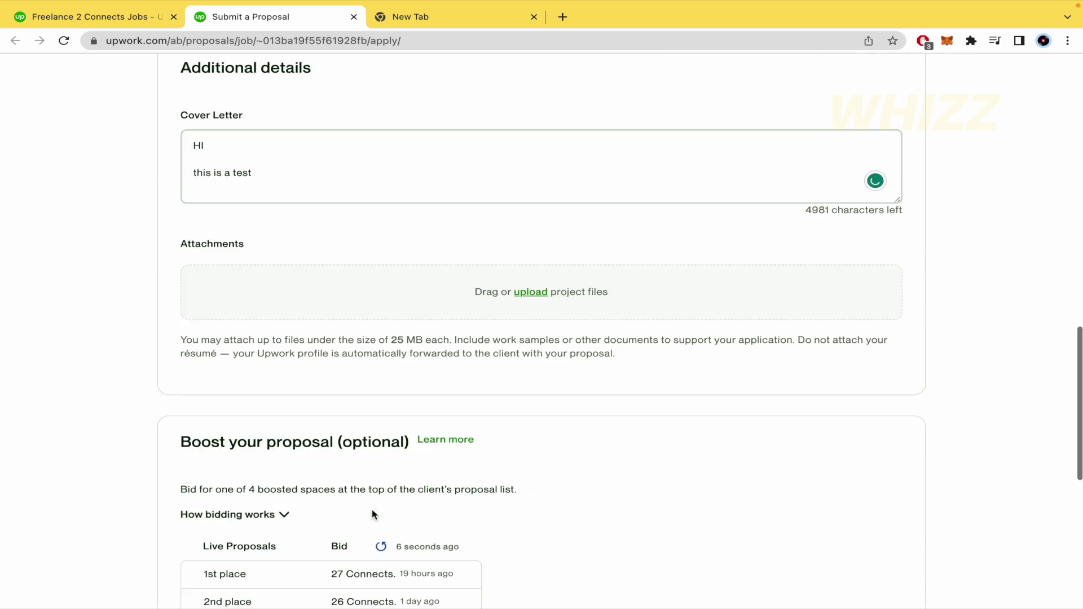
{"action": "scroll", "coordinate": [672, 297], "scroll_direction": "down", "scroll_amount": 2}
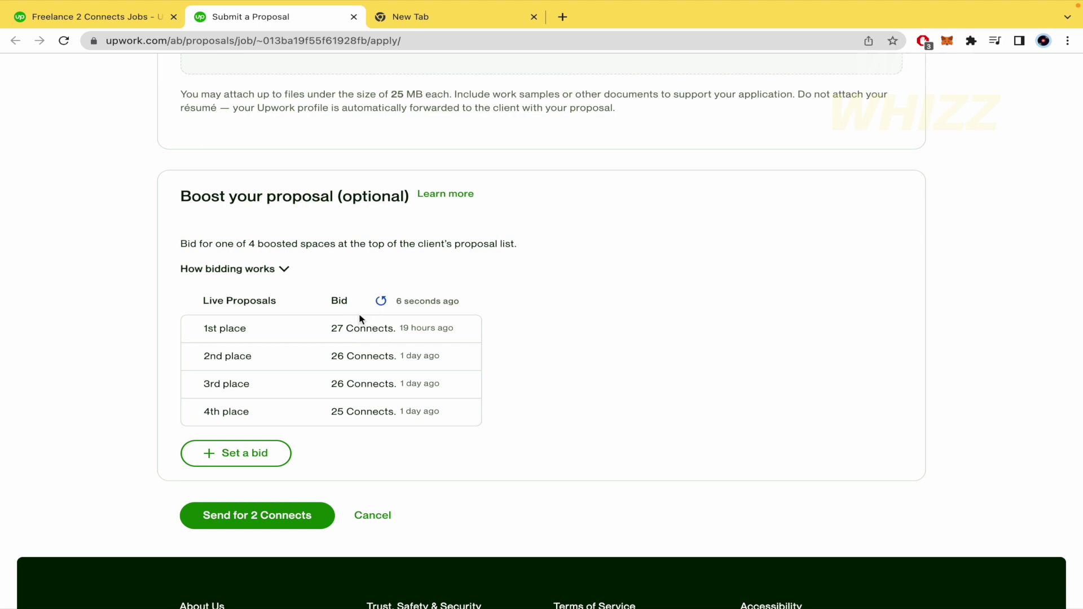
{"action": "left_click", "coordinate": [286, 514]}
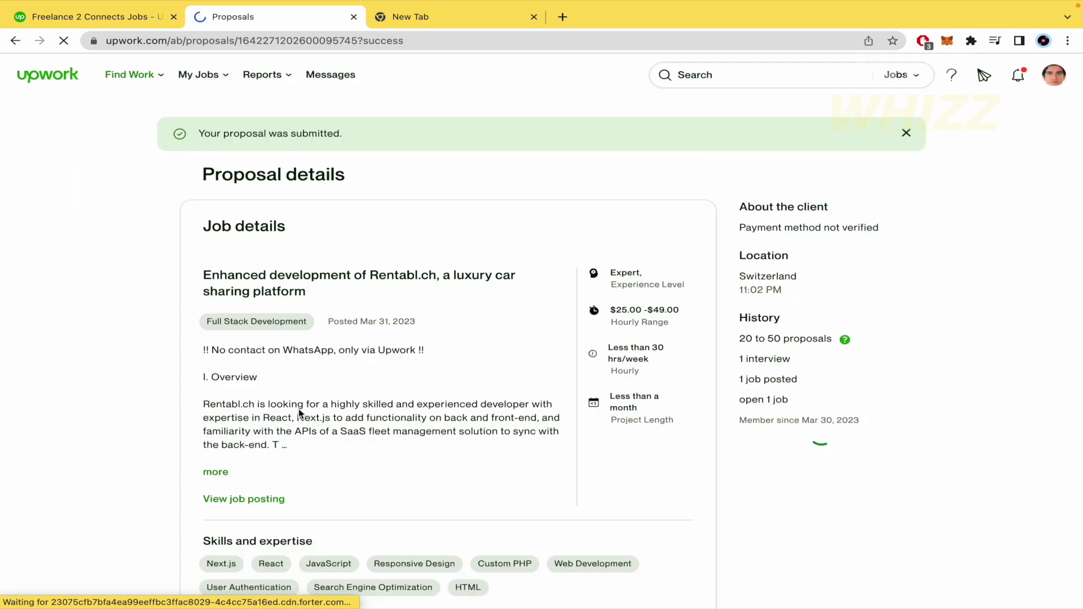
{"action": "scroll", "coordinate": [340, 314], "scroll_direction": "down", "scroll_amount": 2}
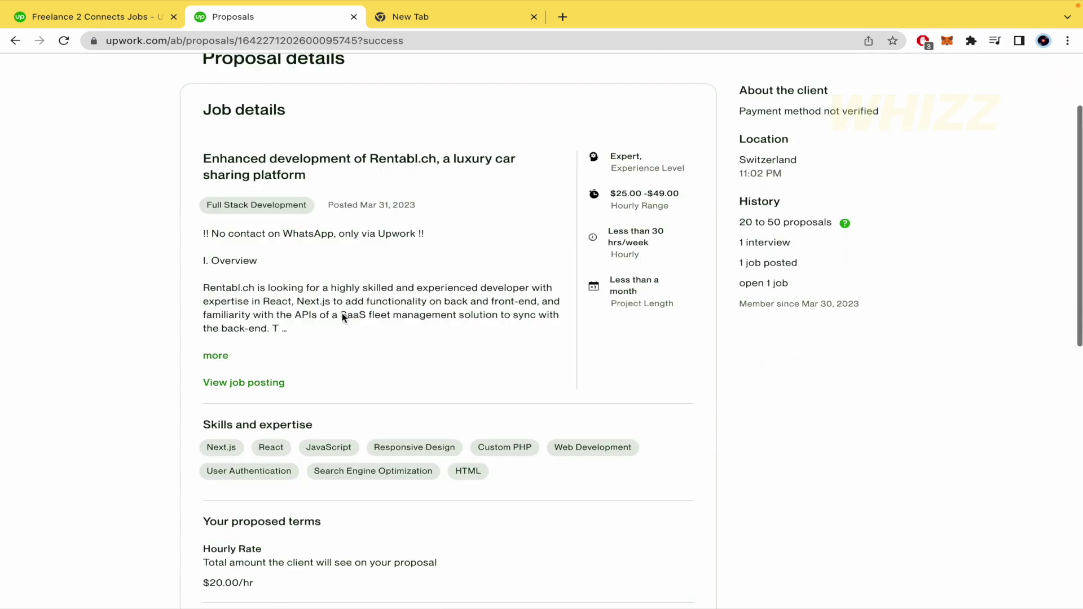
{"action": "scroll", "coordinate": [343, 319], "scroll_direction": "down", "scroll_amount": 4}
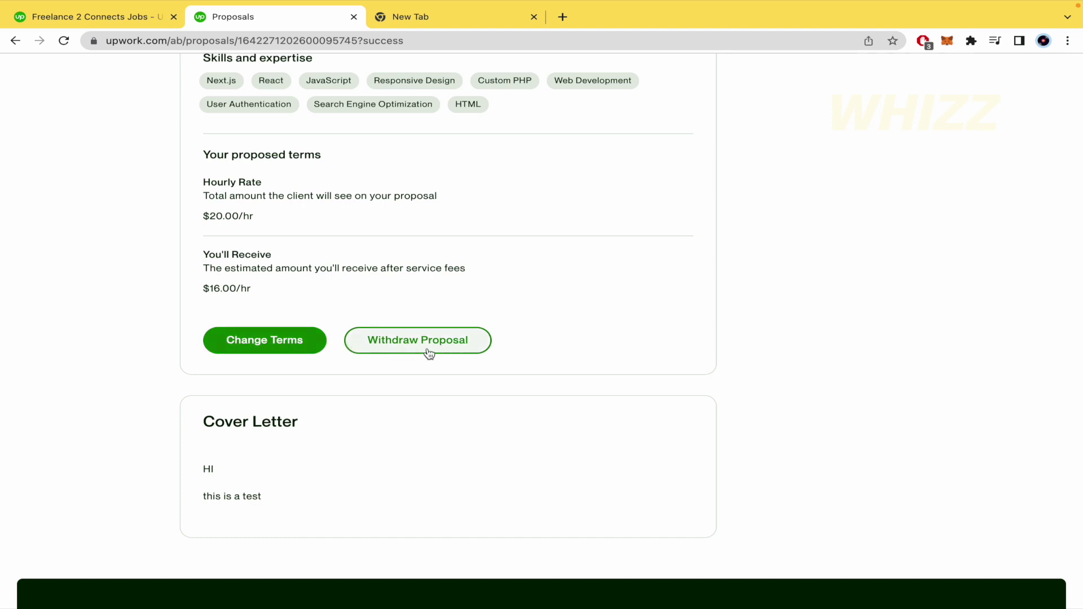
Review the proposal's terms via Change Terms, then cancel to keep the $20.00/hr rate
{"action": "left_click", "coordinate": [289, 342]}
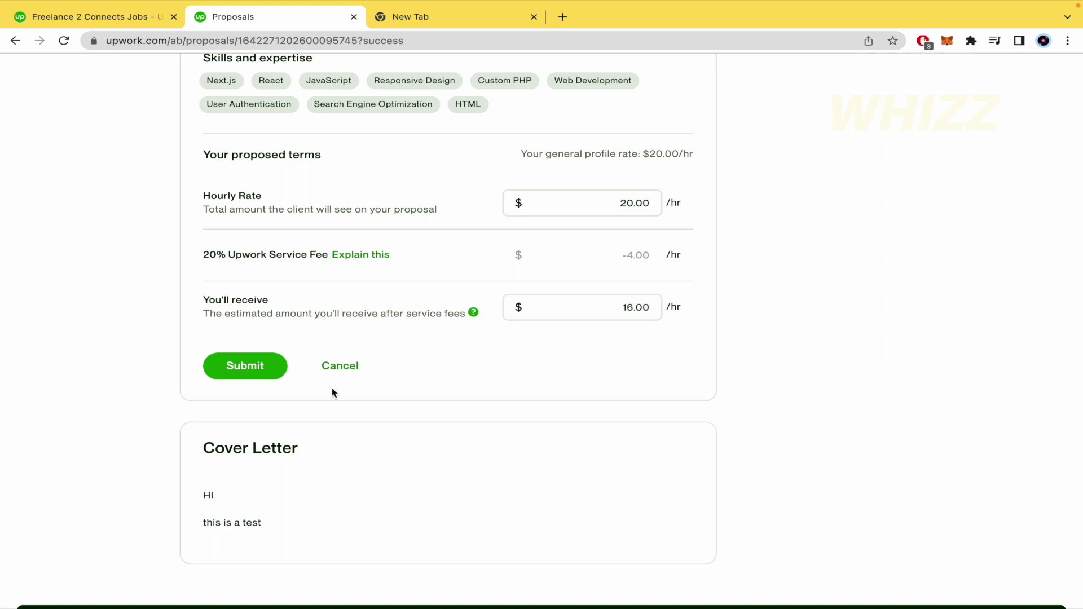
{"action": "scroll", "coordinate": [331, 392], "scroll_direction": "down", "scroll_amount": 3}
{"action": "scroll", "coordinate": [262, 314], "scroll_direction": "up", "scroll_amount": 1}
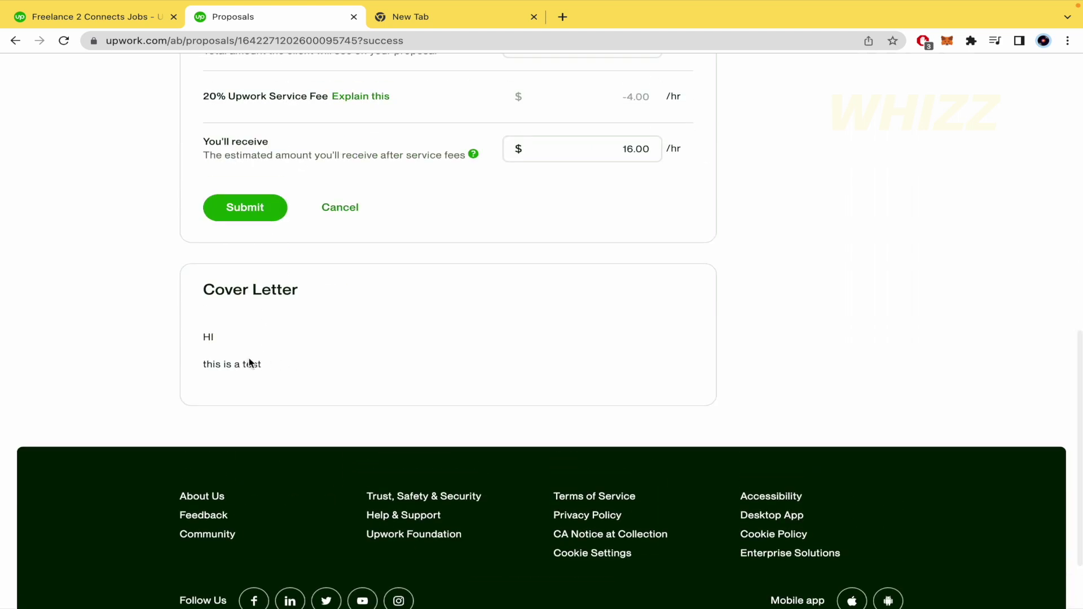
{"action": "scroll", "coordinate": [250, 363], "scroll_direction": "up", "scroll_amount": 1}
{"action": "scroll", "coordinate": [329, 431], "scroll_direction": "up", "scroll_amount": 1}
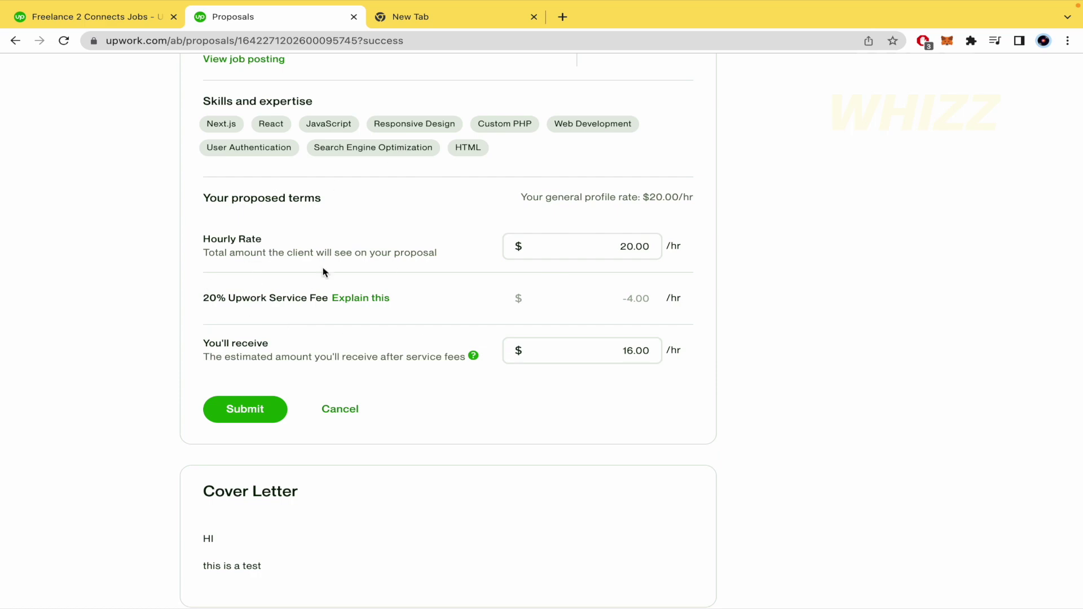
{"action": "left_click", "coordinate": [342, 411]}
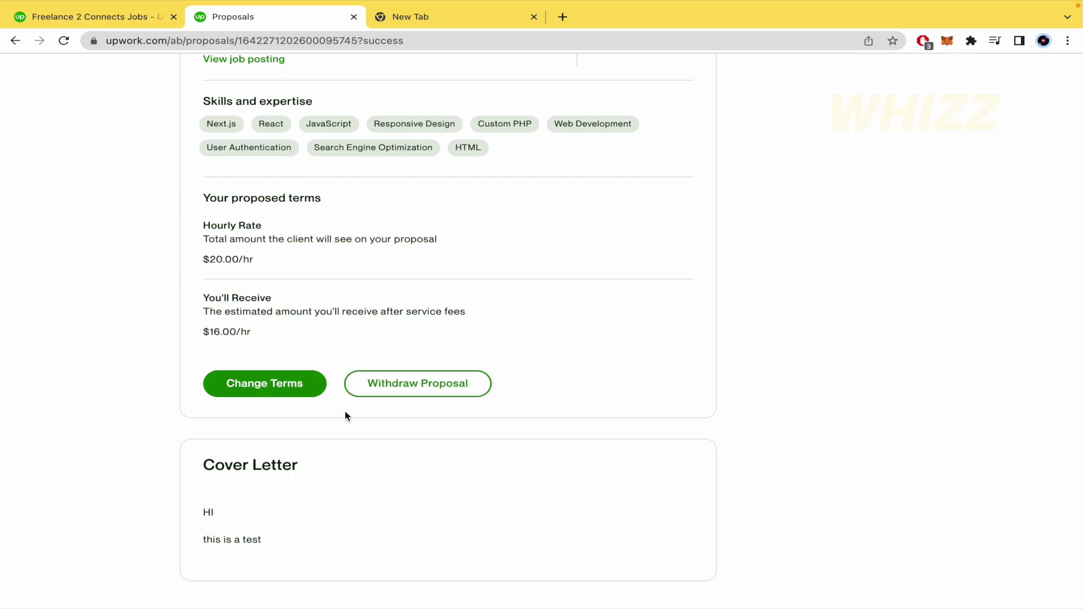
Withdraw the proposal with reason 'Applied by mistake' and no message
{"action": "left_click", "coordinate": [418, 393]}
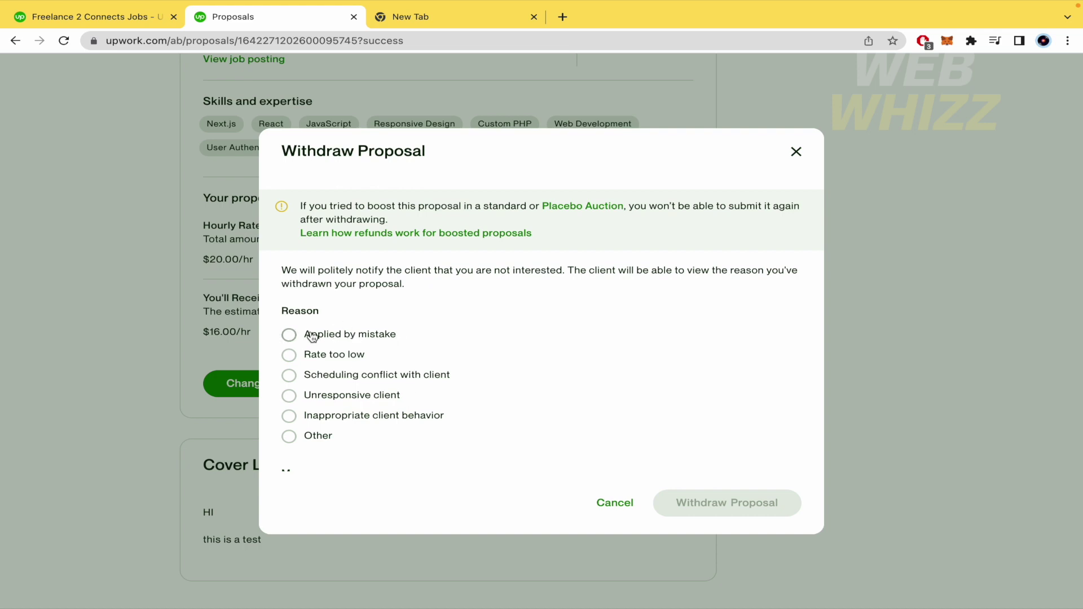
{"action": "scroll", "coordinate": [302, 265], "scroll_direction": "down", "scroll_amount": 2}
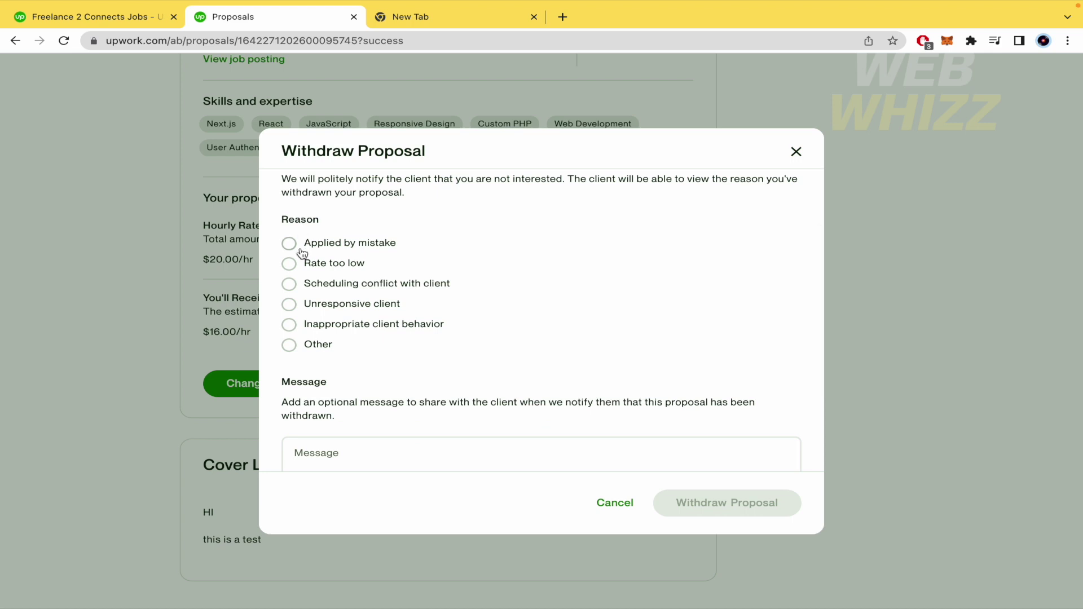
{"action": "left_click", "coordinate": [302, 251]}
{"action": "scroll", "coordinate": [486, 440], "scroll_direction": "down", "scroll_amount": 2}
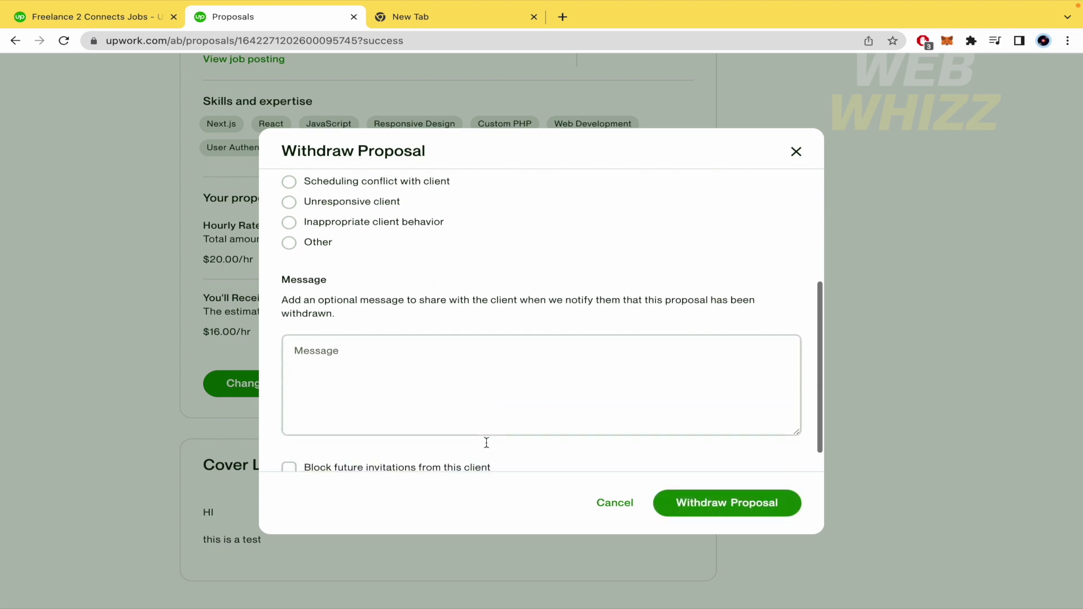
{"action": "left_click", "coordinate": [500, 382]}
{"action": "scroll", "coordinate": [501, 382], "scroll_direction": "down", "scroll_amount": 1}
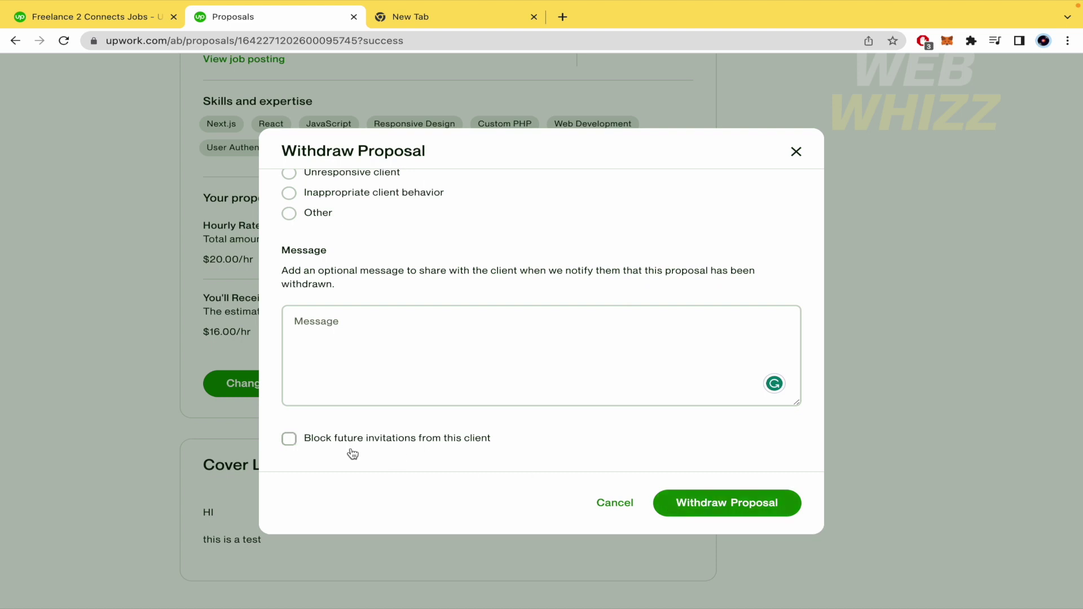
{"action": "left_click", "coordinate": [745, 508]}
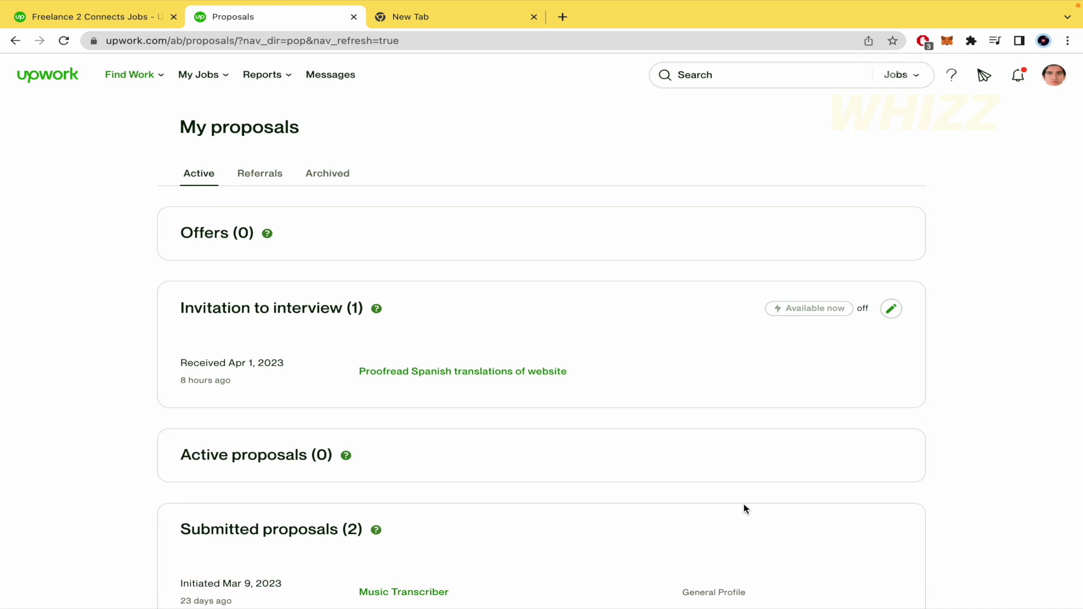
{"action": "scroll", "coordinate": [744, 507], "scroll_direction": "down", "scroll_amount": 2}
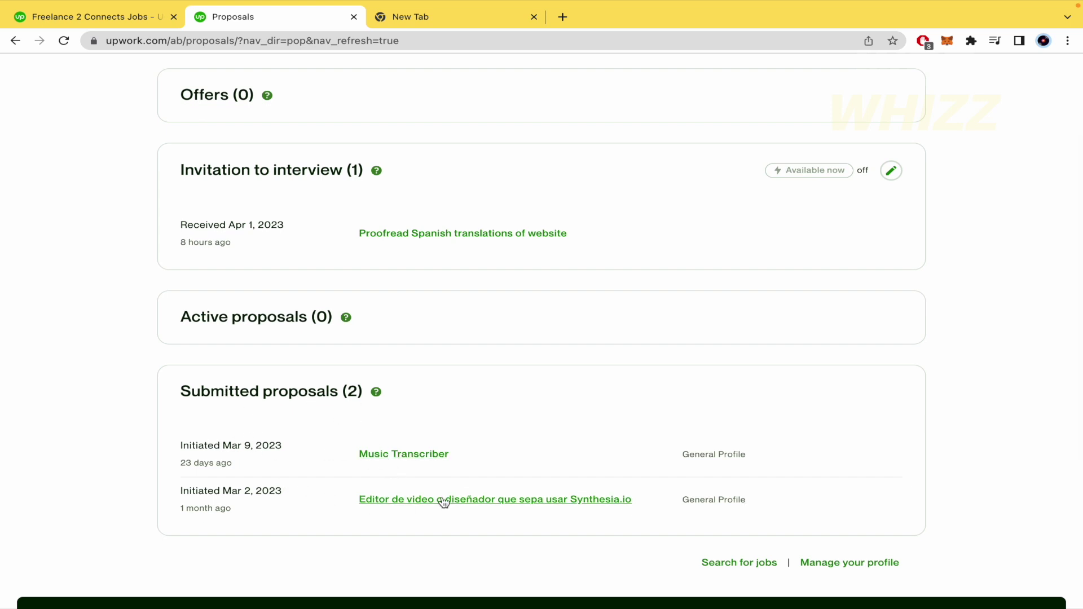
From Submitted proposals, bring up the Withdraw Proposal dialog for Music Transcriber
{"action": "left_click", "coordinate": [408, 455]}
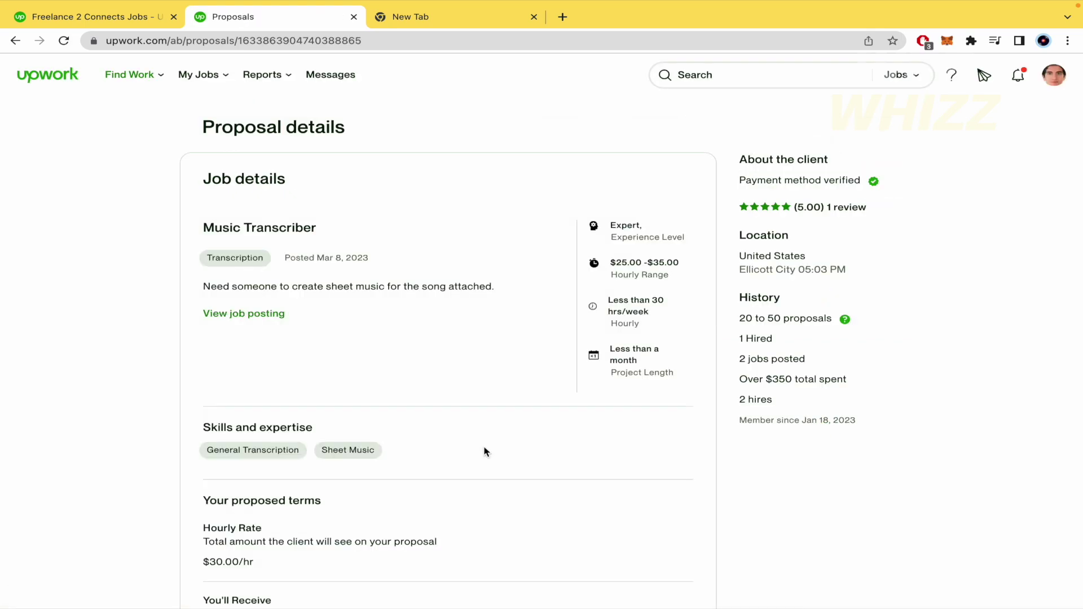
{"action": "scroll", "coordinate": [483, 450], "scroll_direction": "down", "scroll_amount": 4}
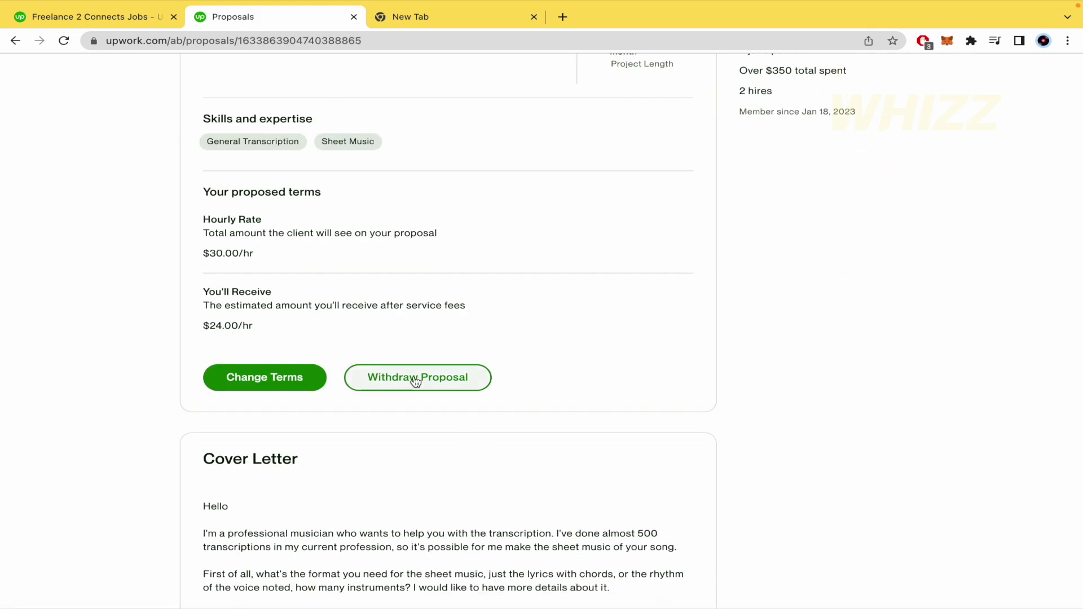
{"action": "left_click", "coordinate": [415, 379]}
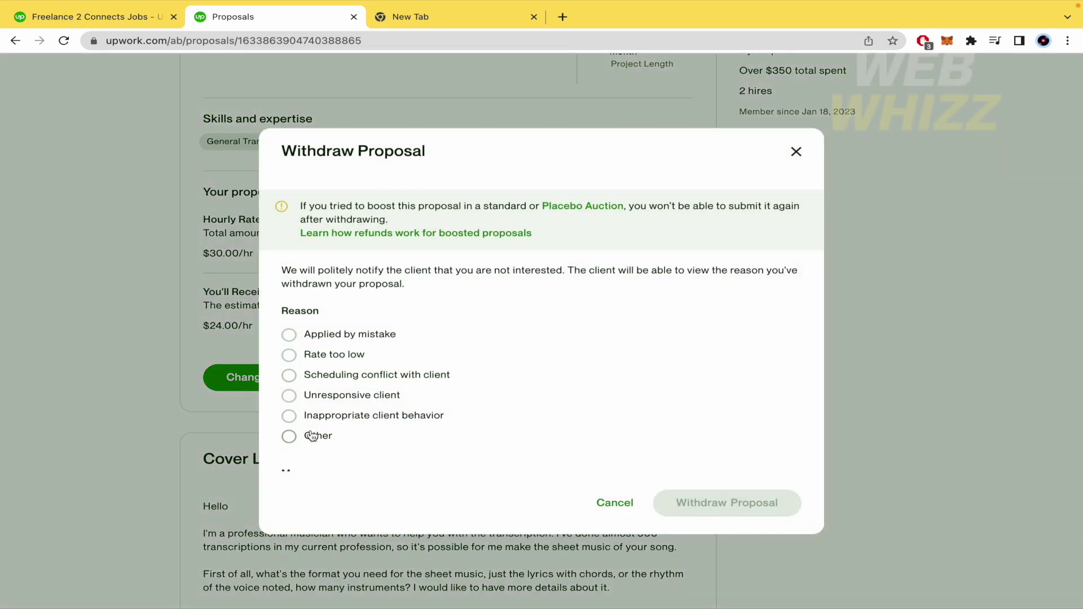